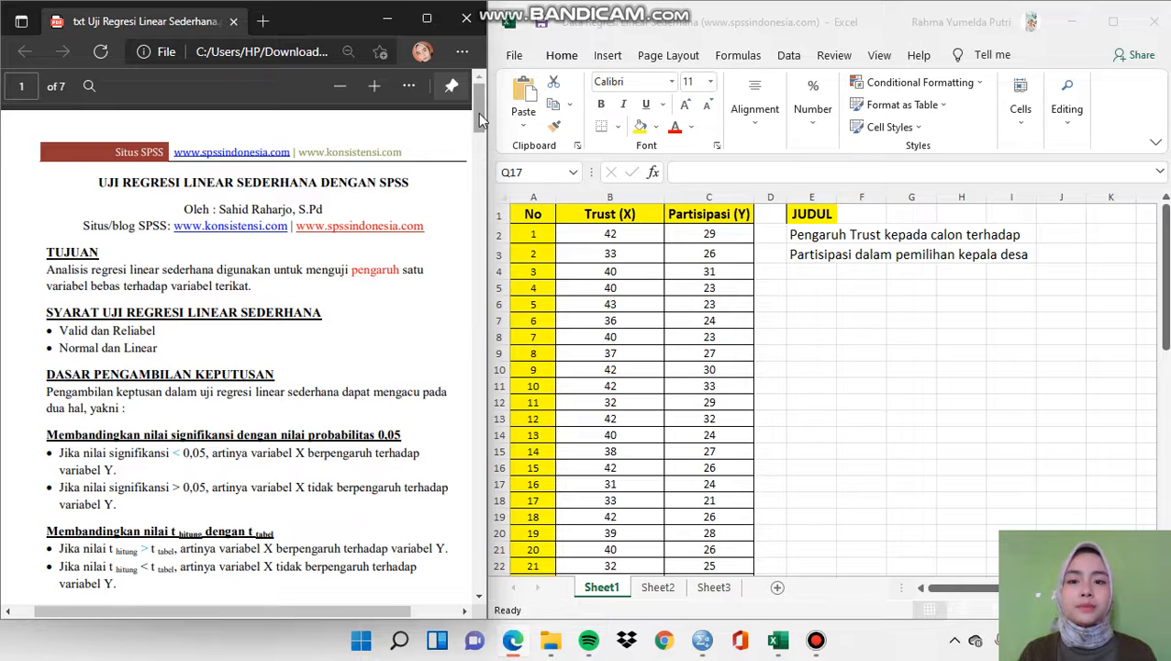
drag(477, 113, 491, 182)
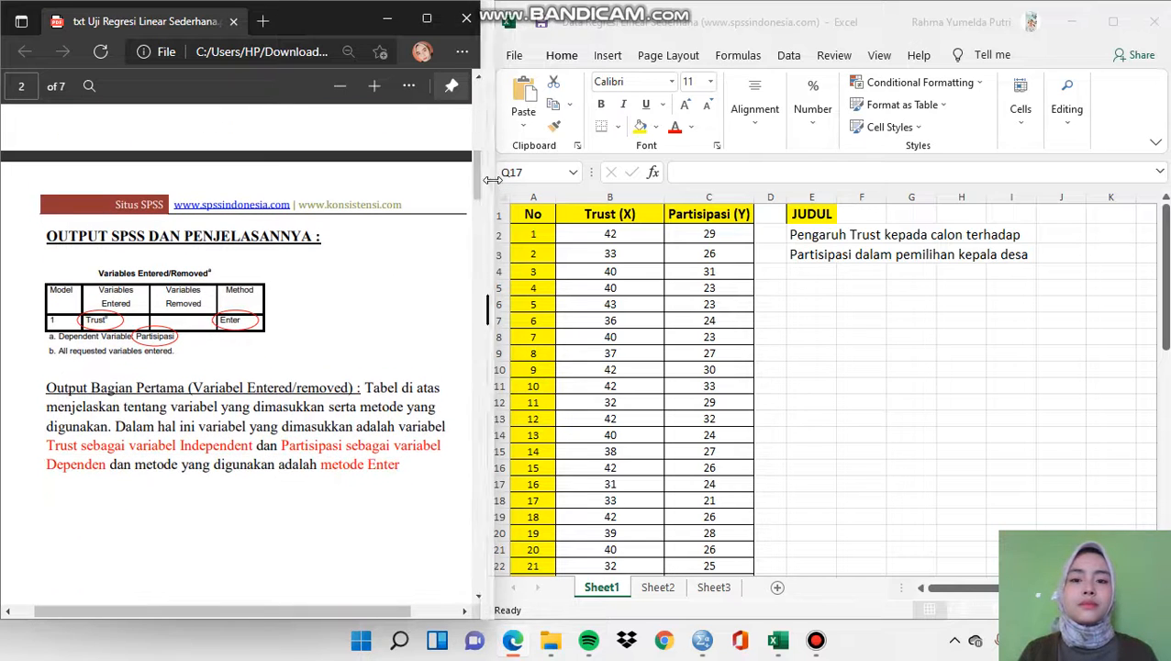
click(1165, 289)
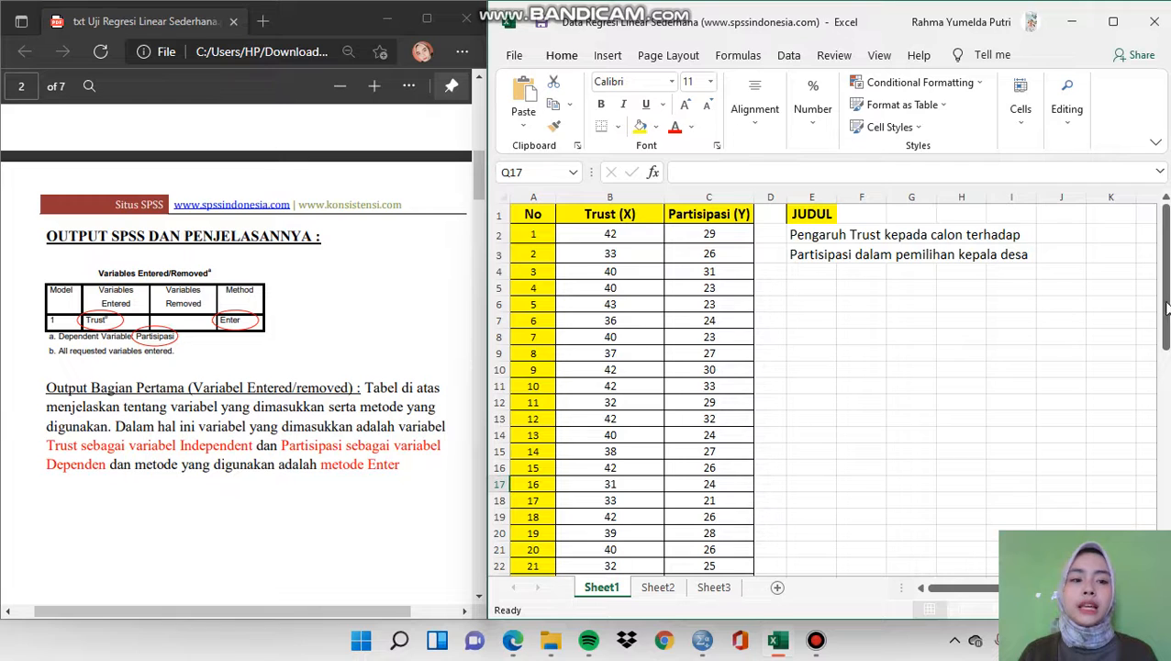
drag(1165, 315, 1131, 280)
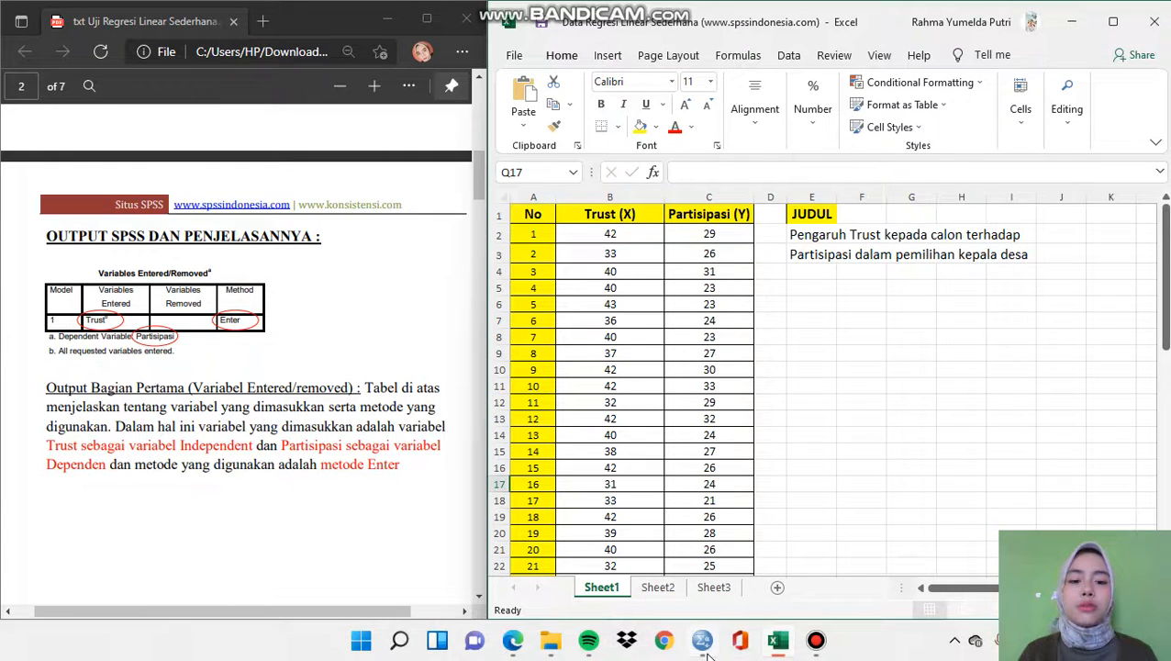
Switch to SPSS Statistics and define two variables named x and y in the Variable View
mouse_move(707, 653)
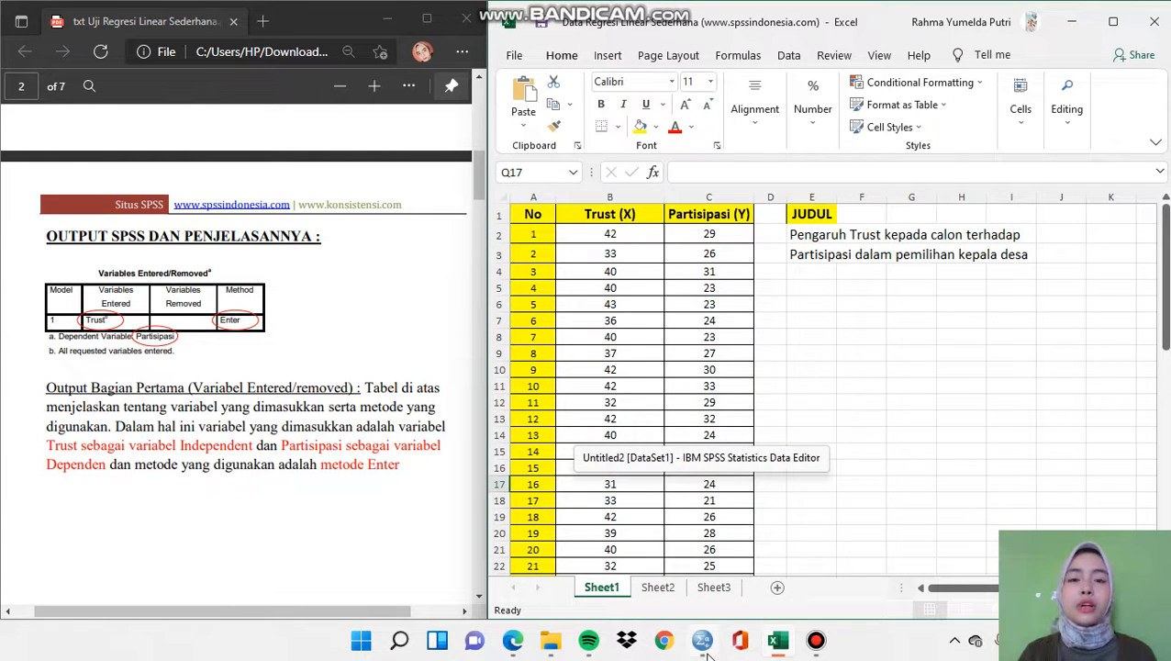
click(705, 648)
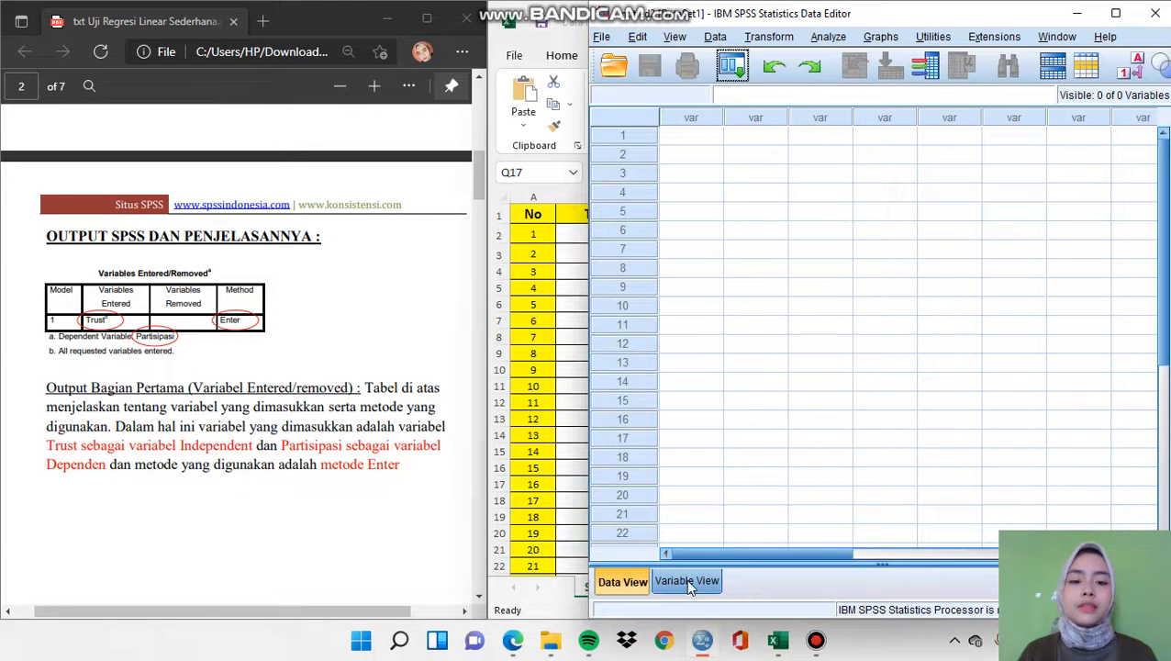
click(687, 582)
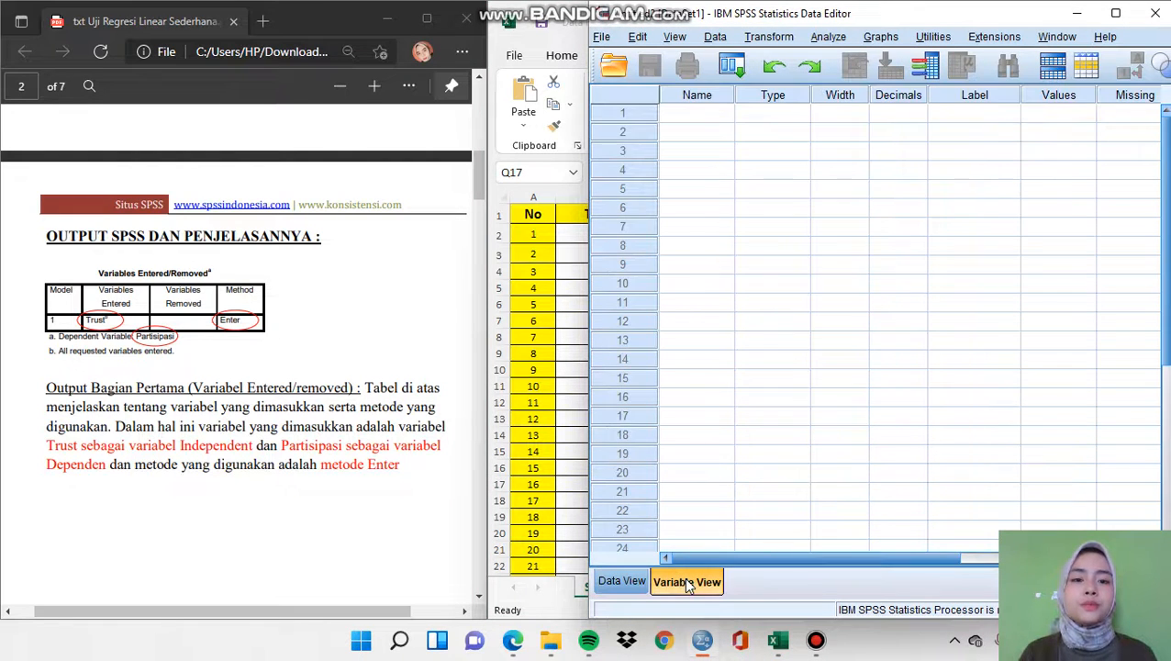
click(680, 116)
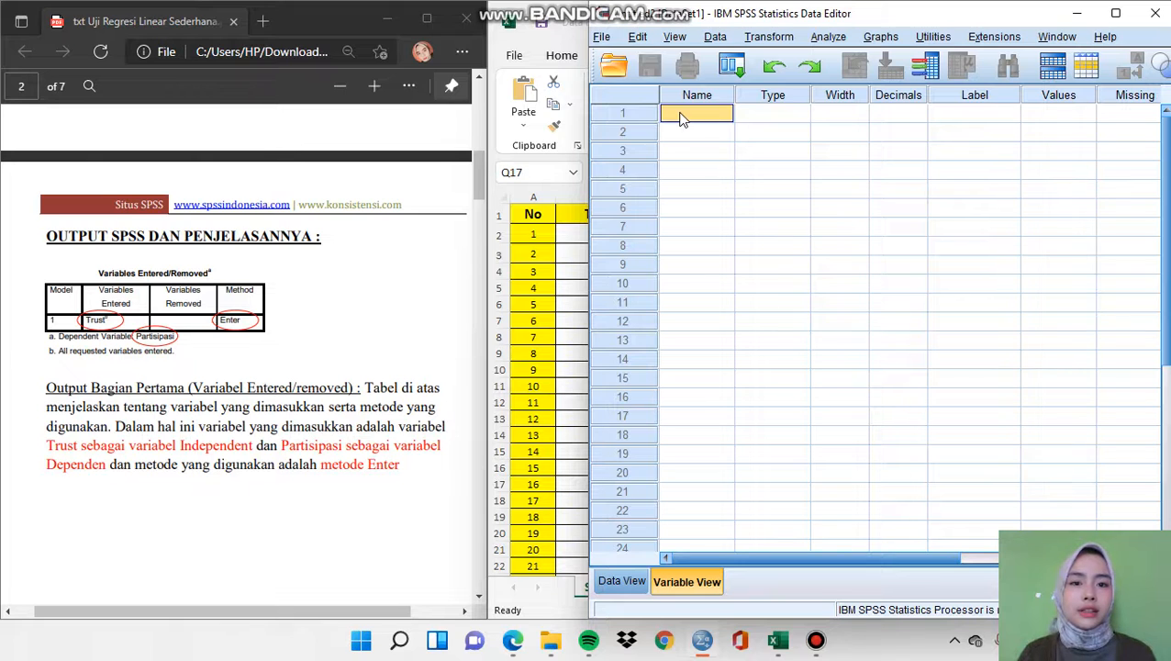
click(680, 114)
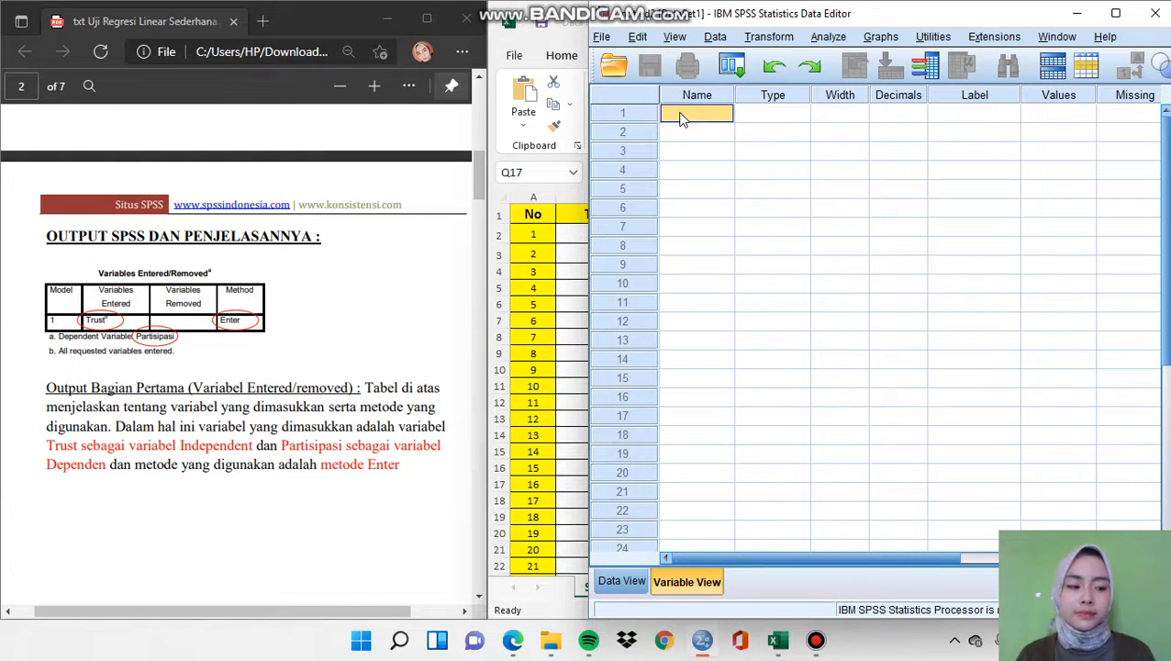
text(x)
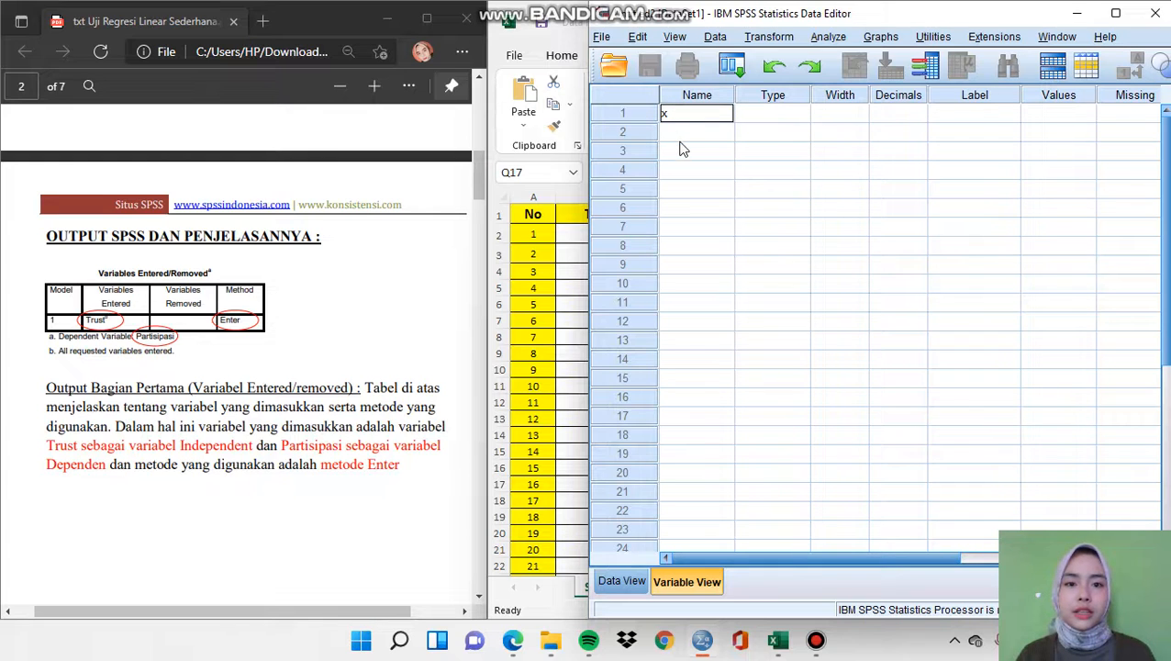
click(681, 134)
text(y)
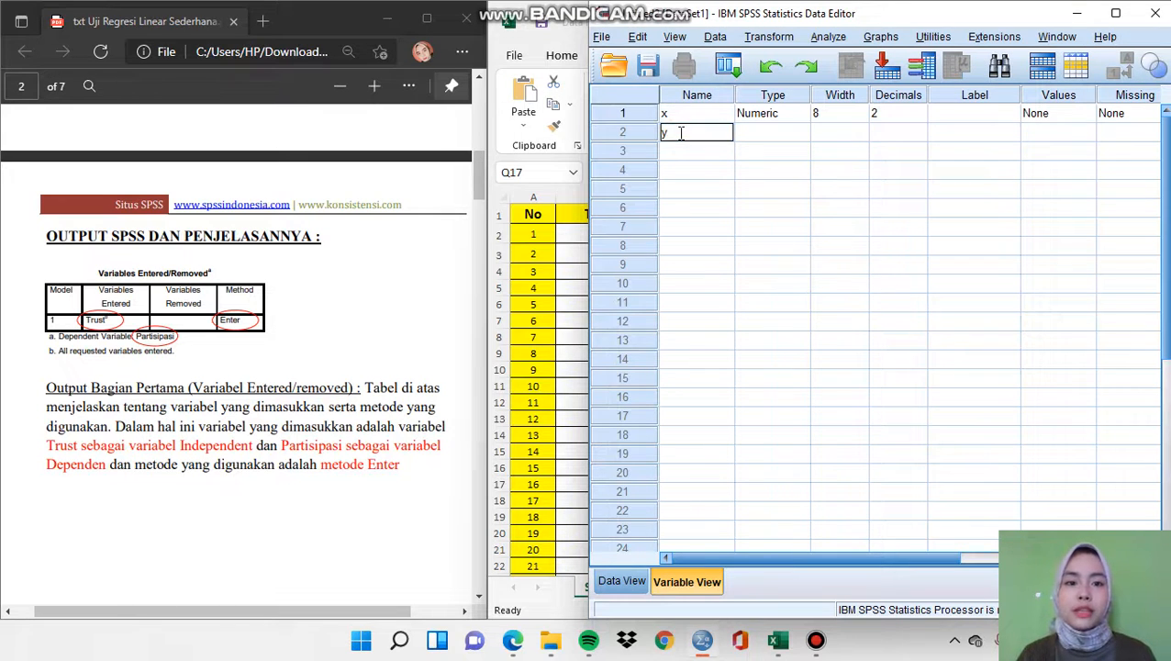
Widen the Label column and label variable x as Trust and variable y as Partisipasi
click(955, 117)
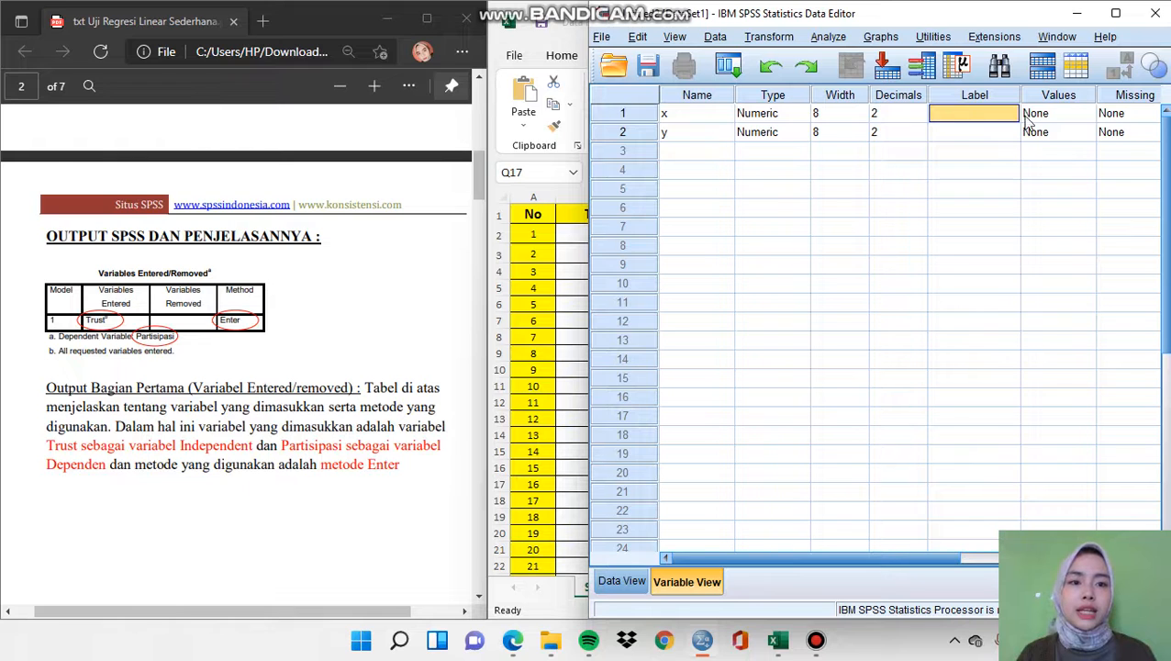
drag(1020, 96, 1048, 112)
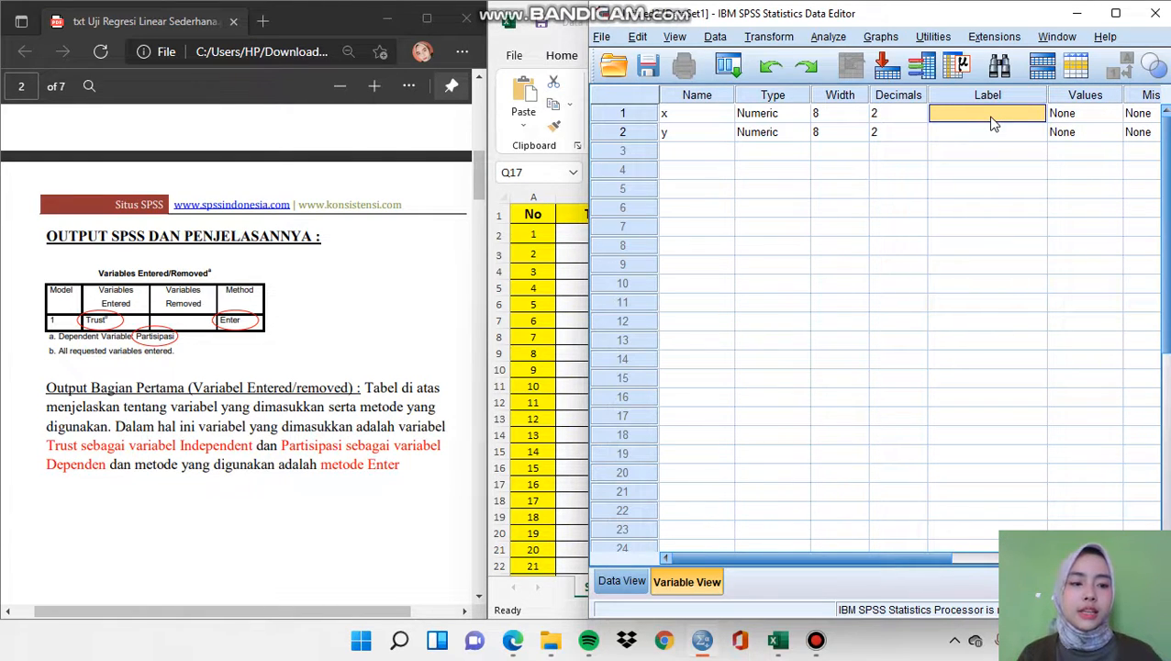
text(Tr)
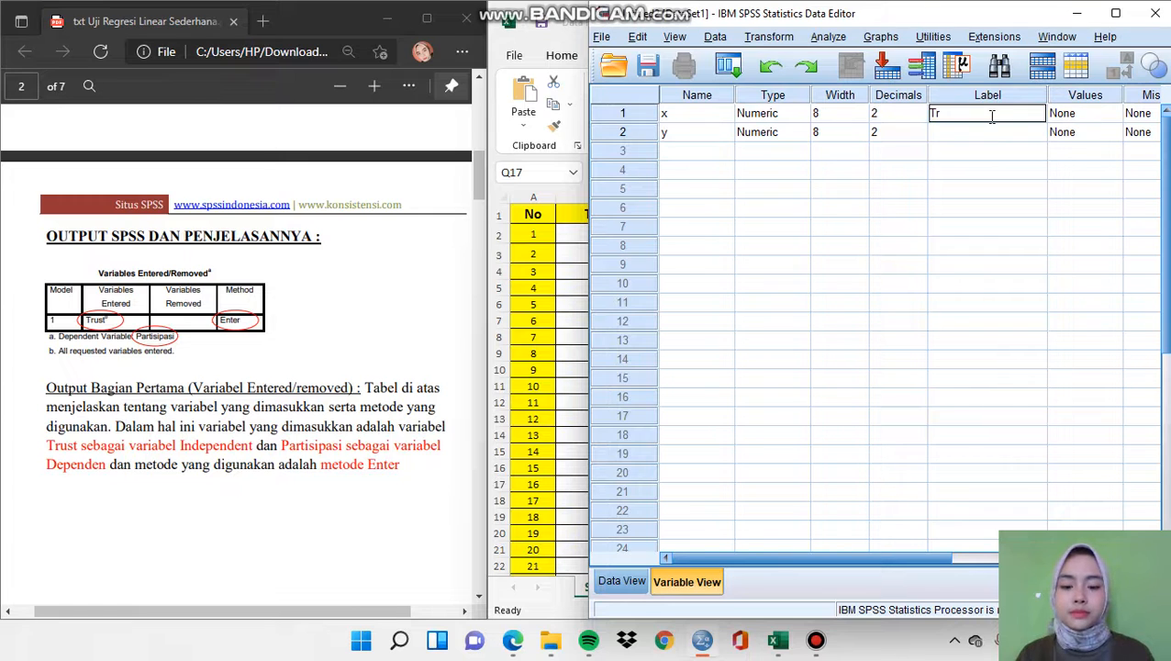
text(ust)
key(Return)
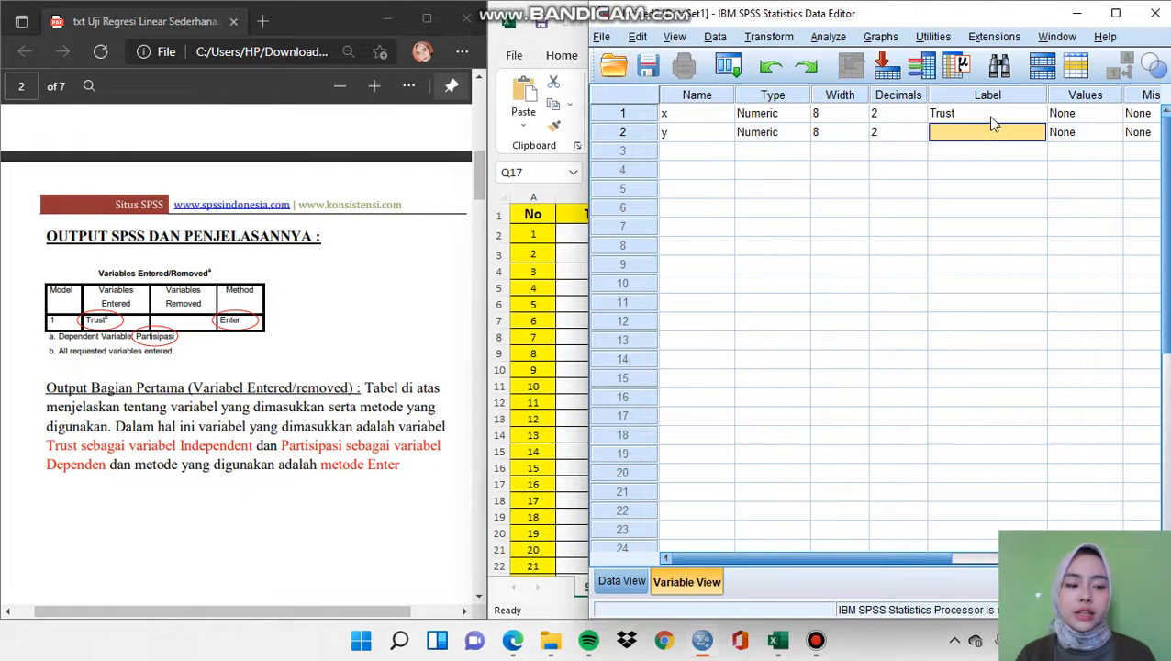
text(Parti)
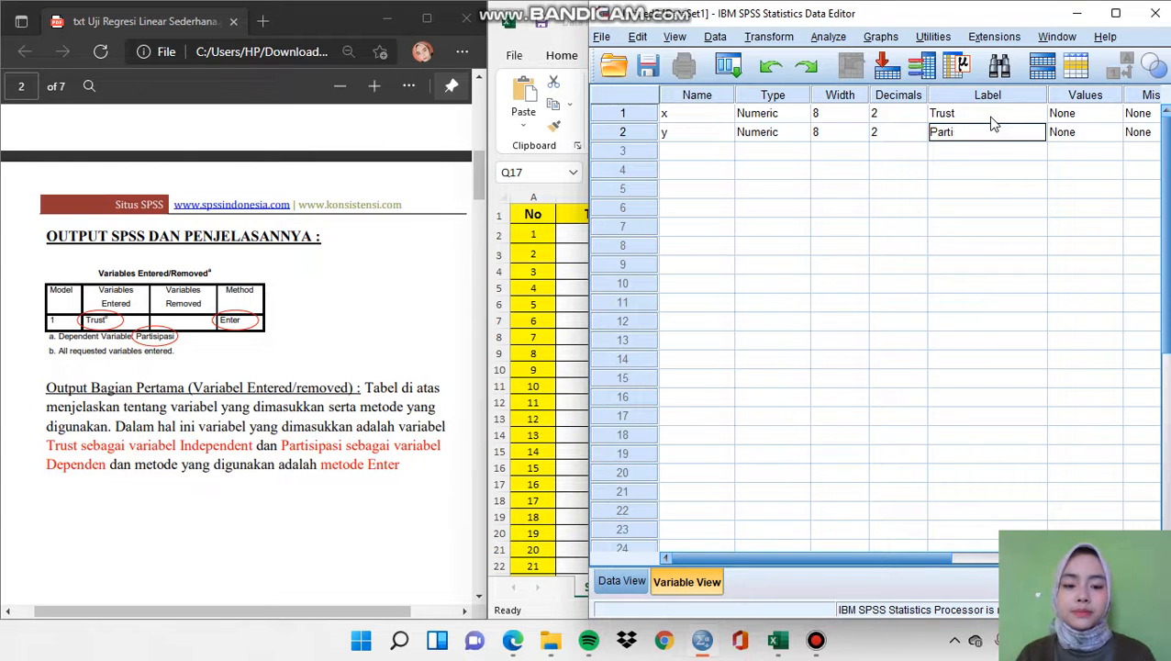
text(sipasi)
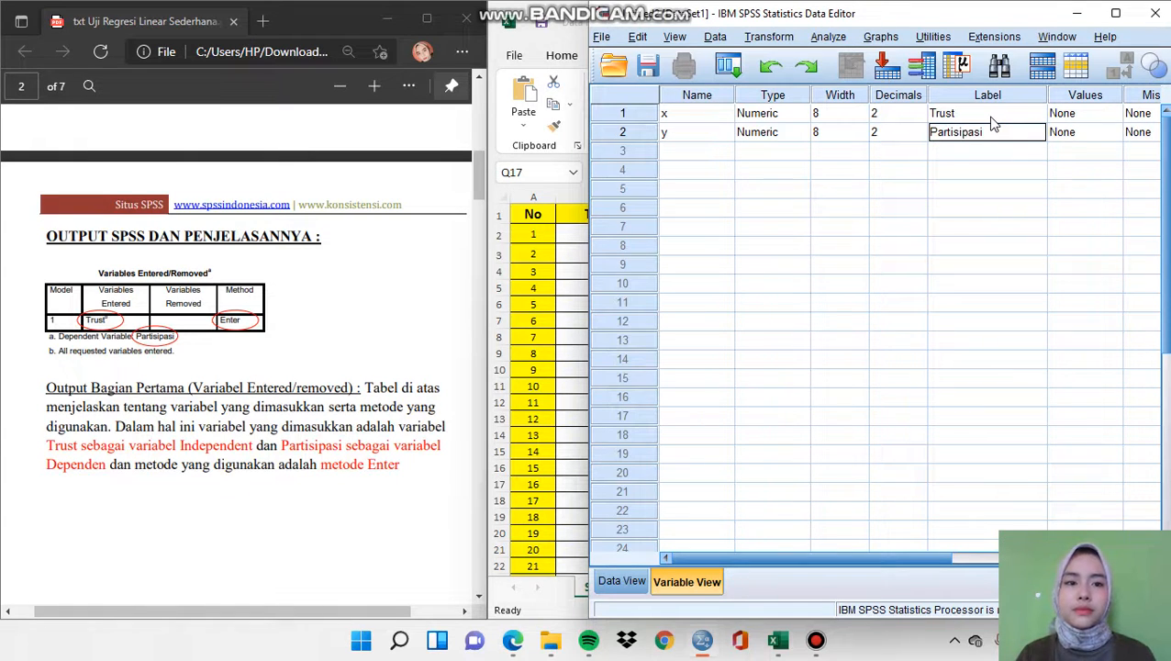
drag(1164, 228, 1165, 257)
drag(775, 557, 730, 549)
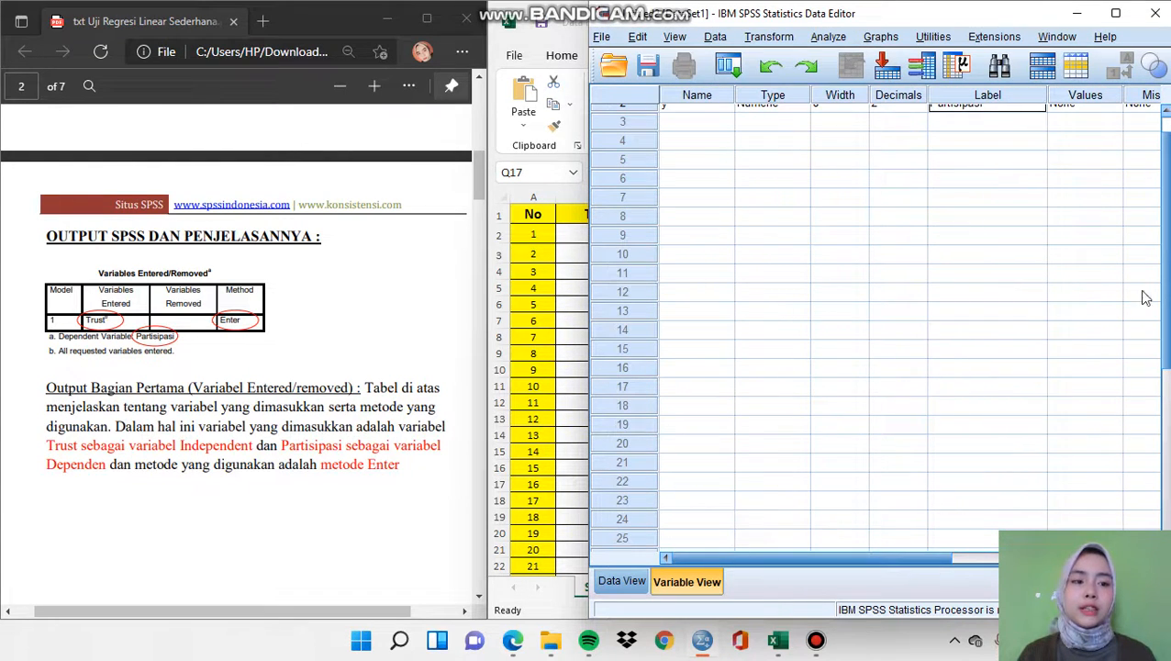
drag(1166, 249, 1166, 237)
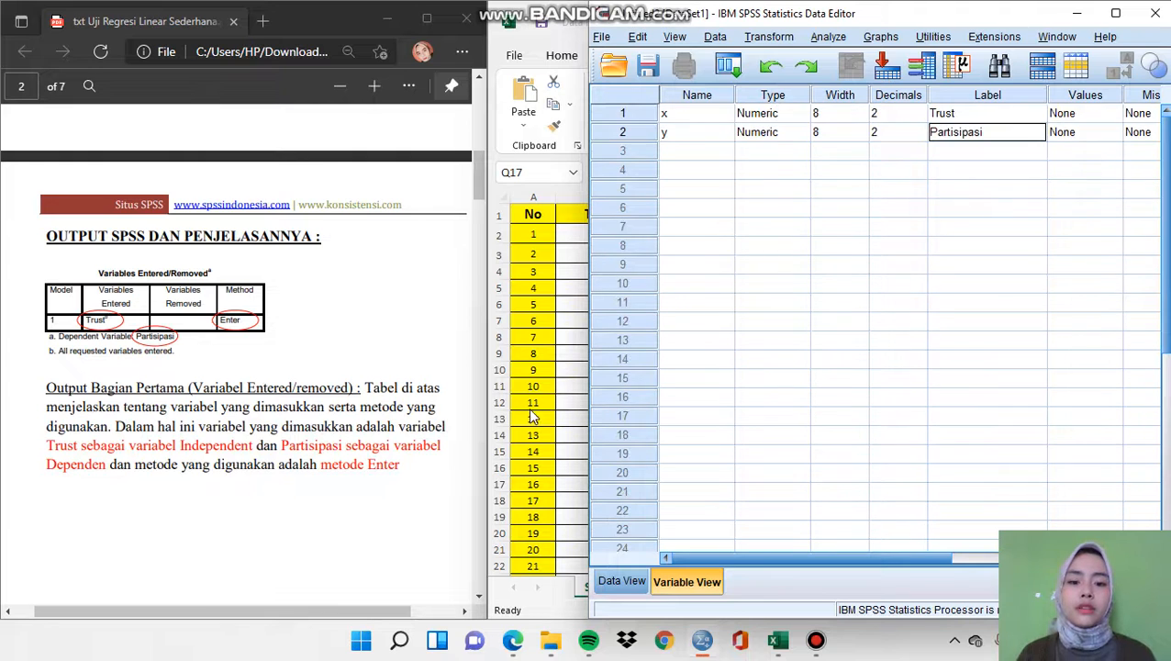
Show the SPSS Data View, then switch to Excel and copy the Trust and Partisipasi values in B2:C54 of Sheet1
click(629, 588)
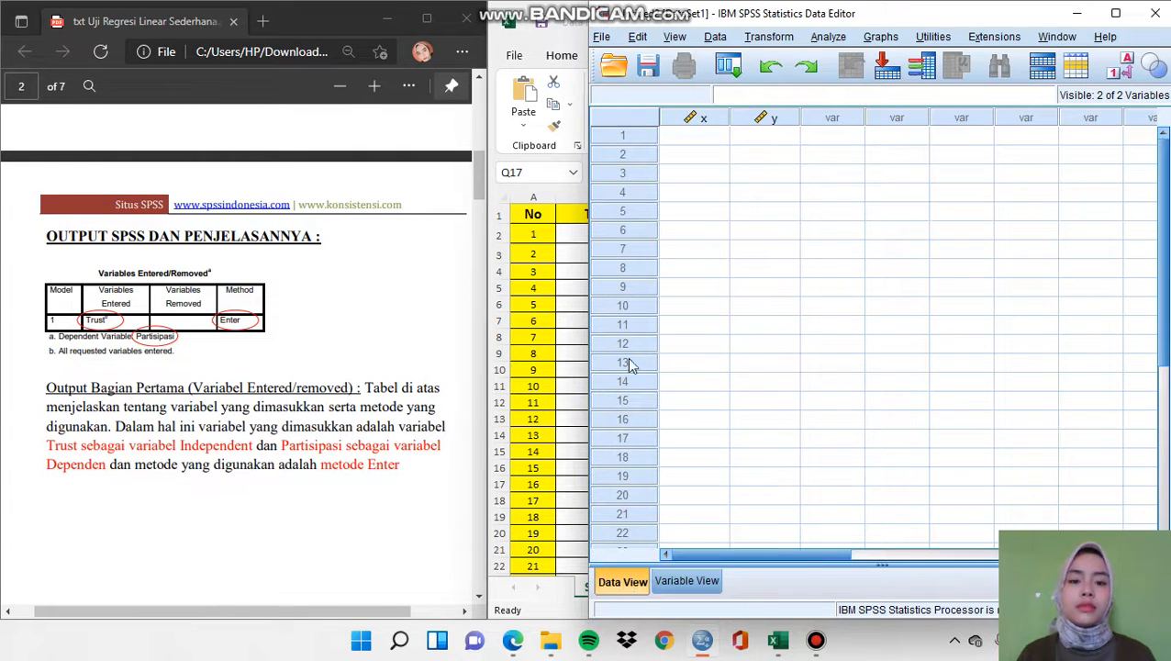
click(560, 244)
drag(565, 235, 692, 346)
click(619, 240)
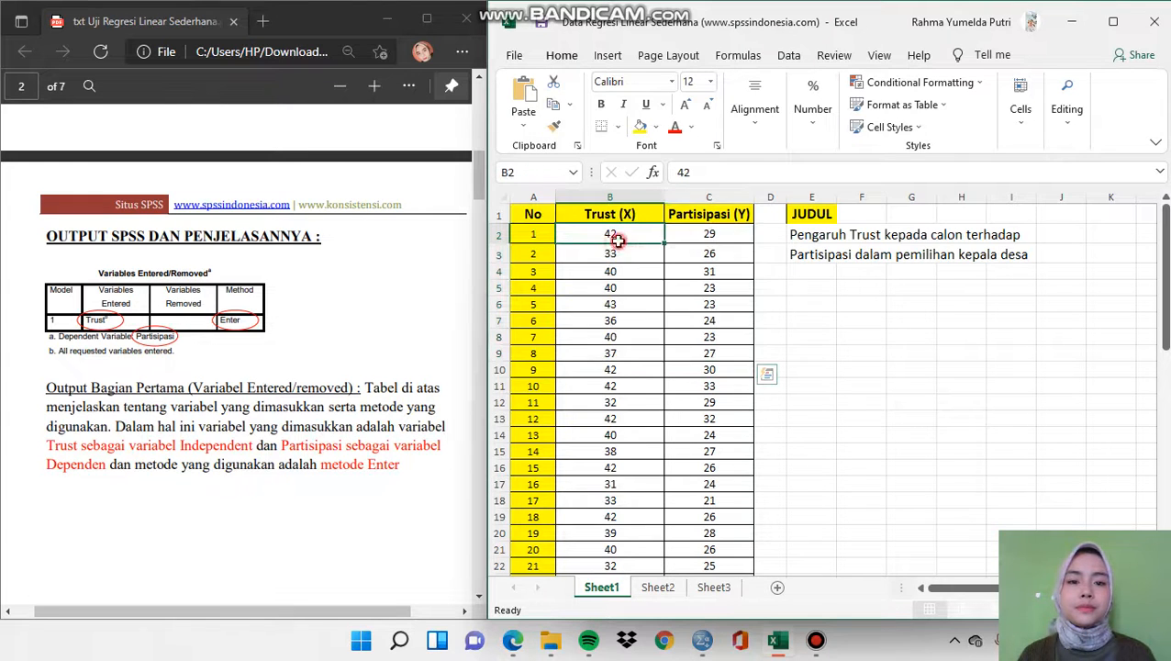
drag(618, 240, 705, 548)
key(ctrl+c)
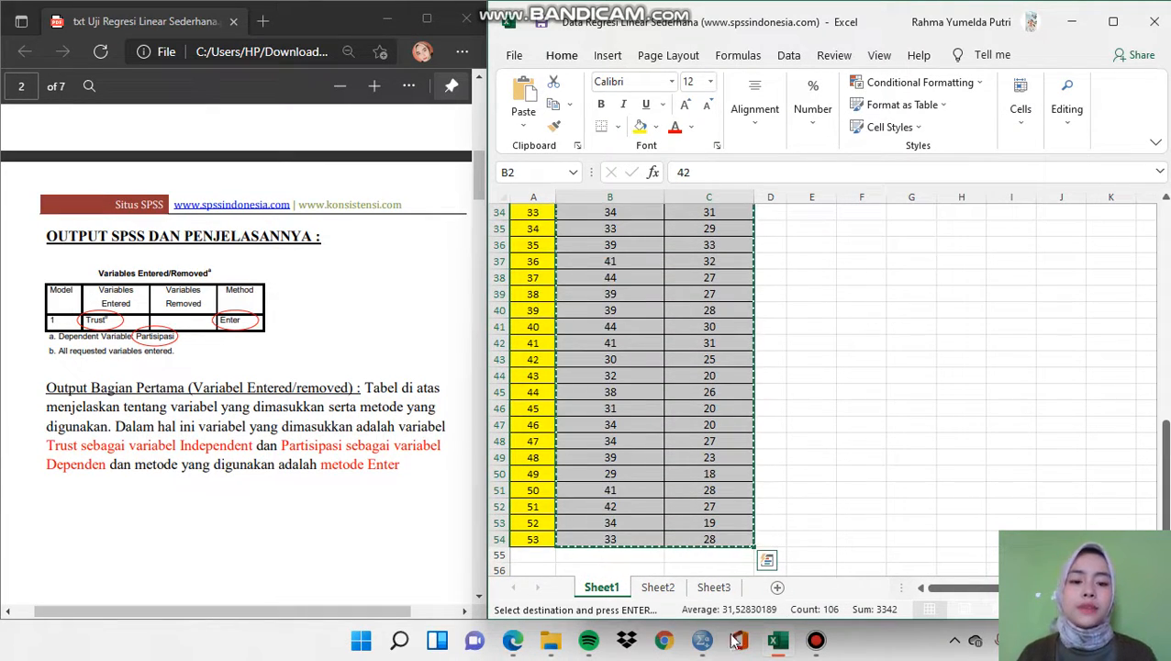
Switch to SPSS and paste the copied values into the x and y columns, starting at the first case
click(702, 640)
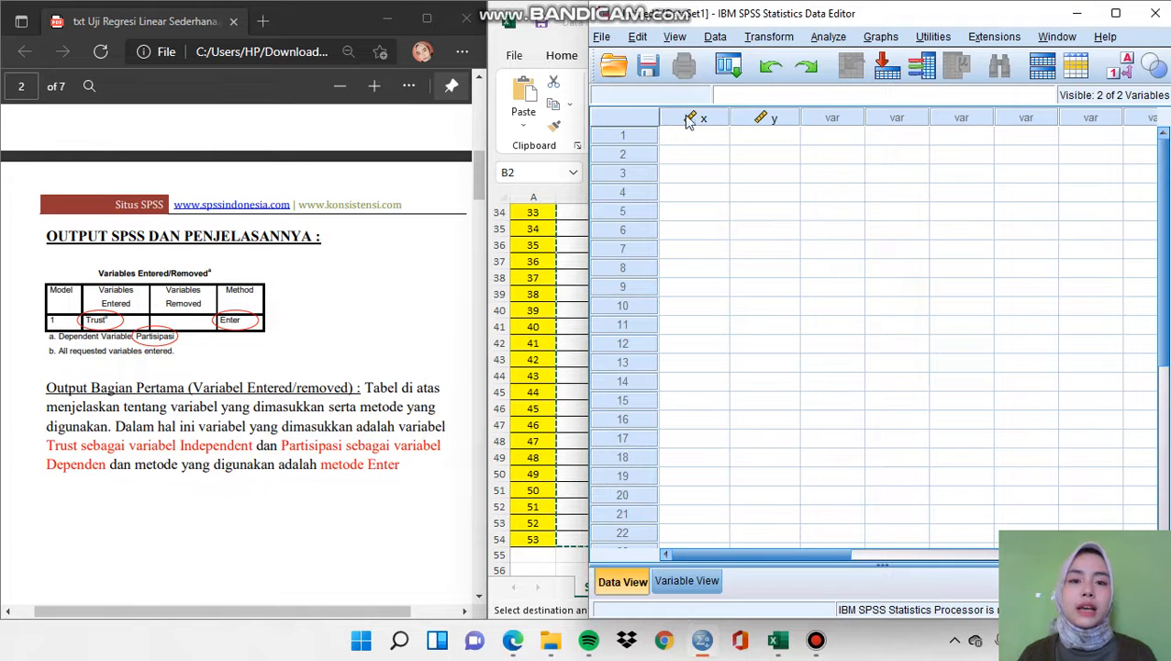
click(685, 144)
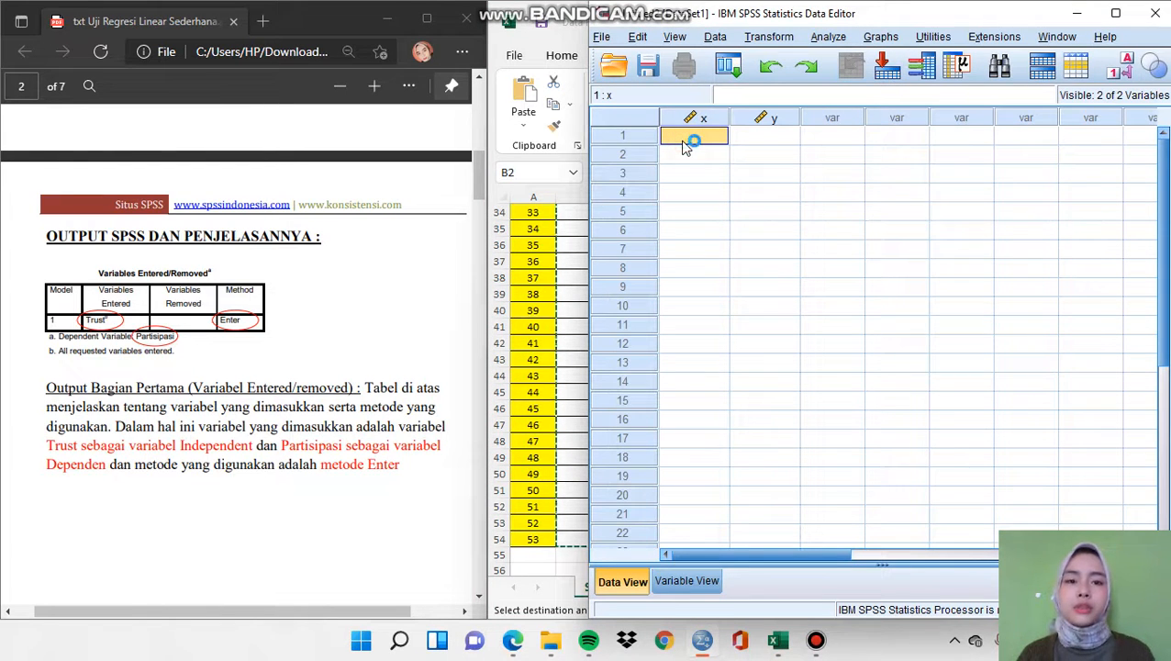
key(ctrl+v)
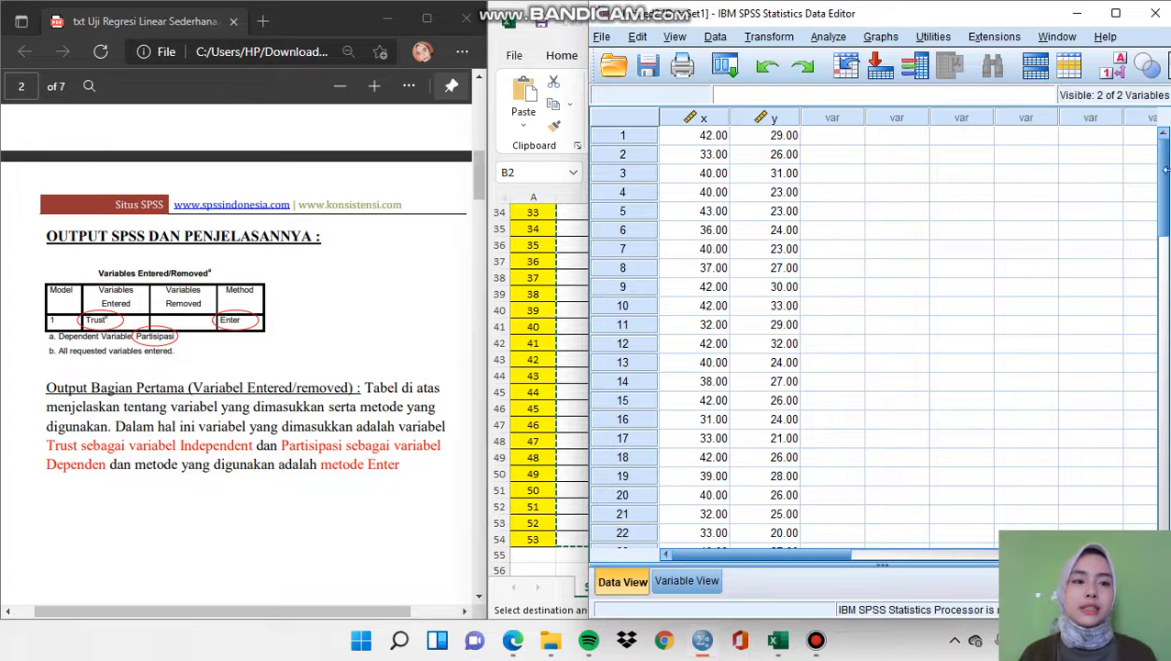
drag(1164, 188, 1137, 163)
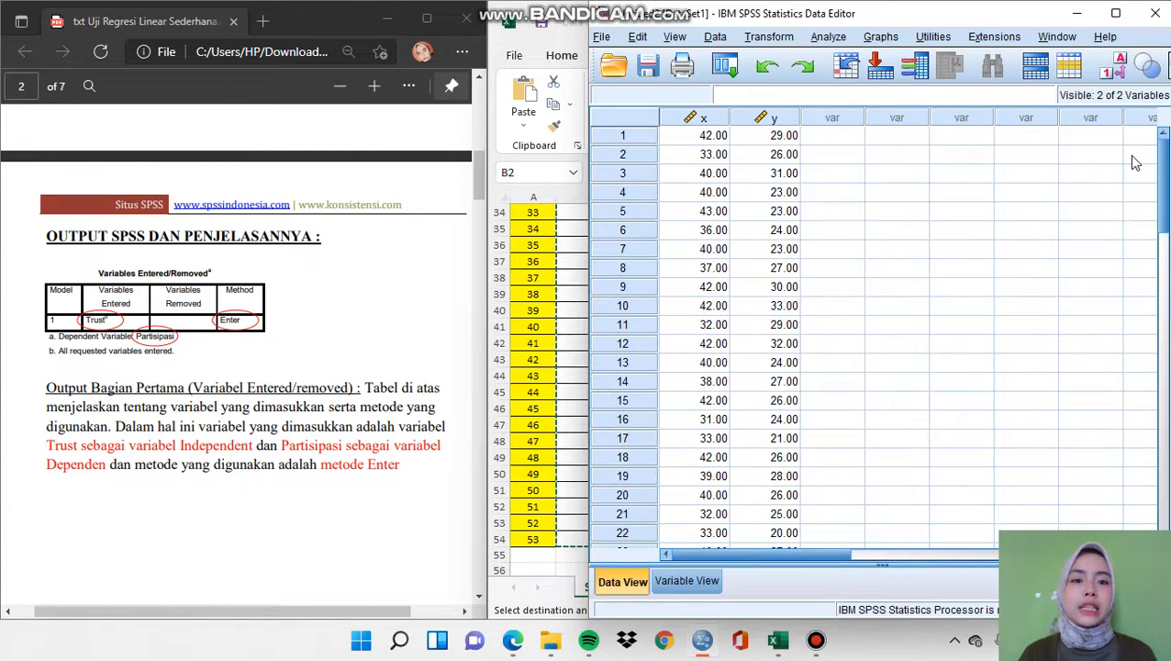
Run a linear regression with Trust as the independent variable and Partisipasi as the dependent variable, using the Enter method
click(826, 37)
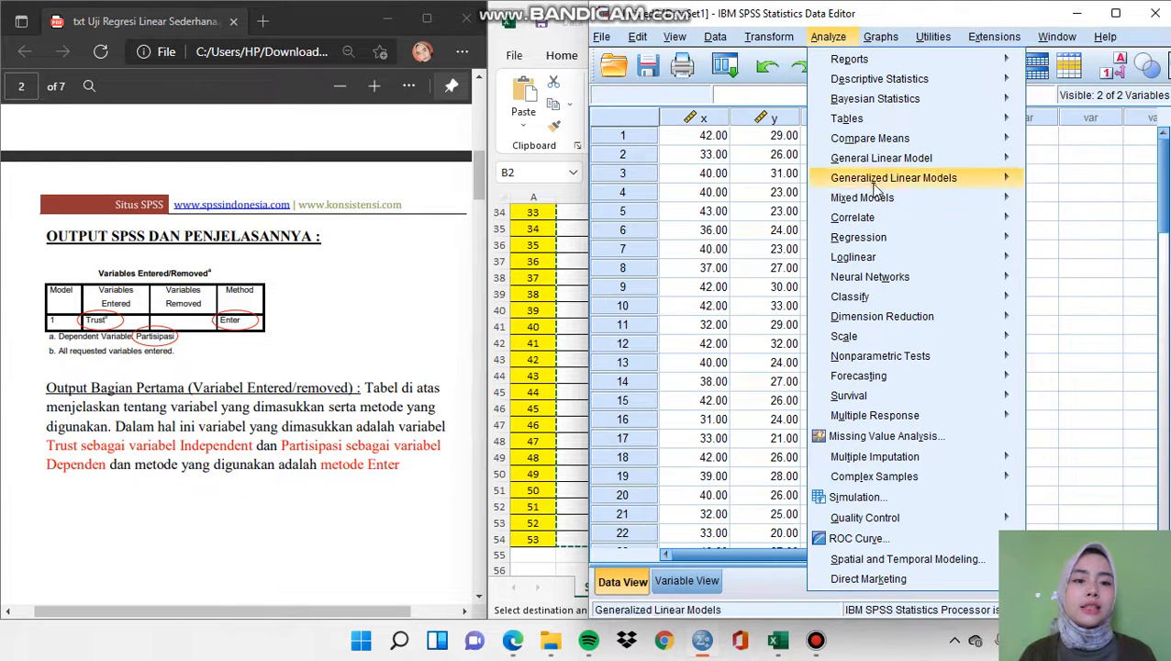
mouse_move(876, 239)
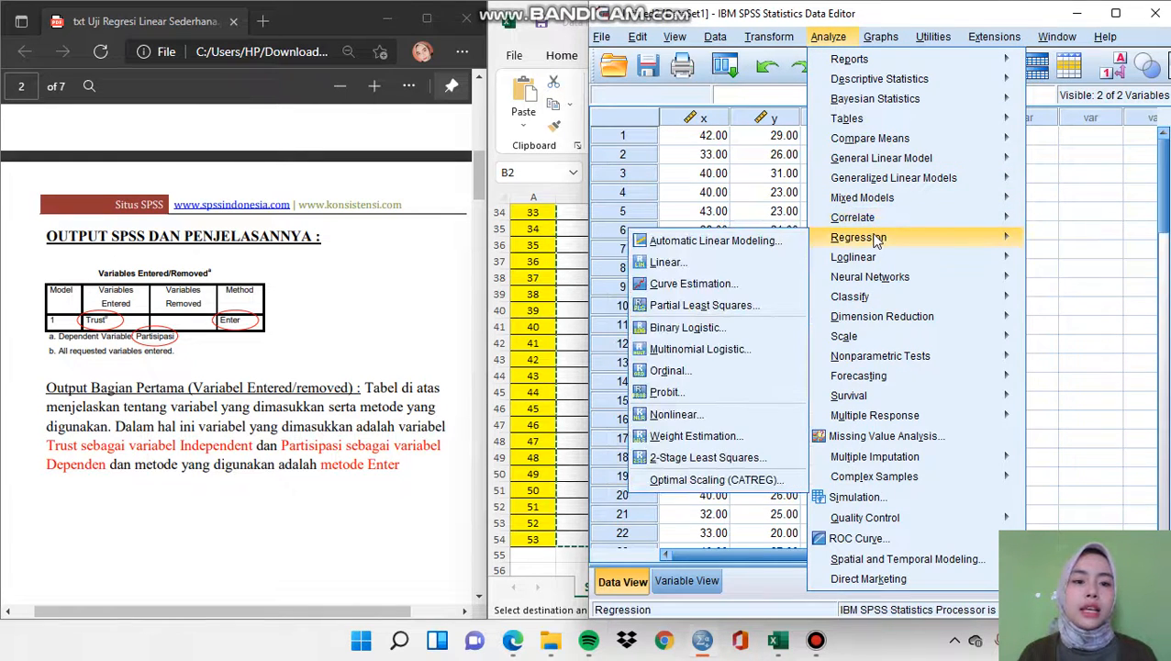
click(767, 258)
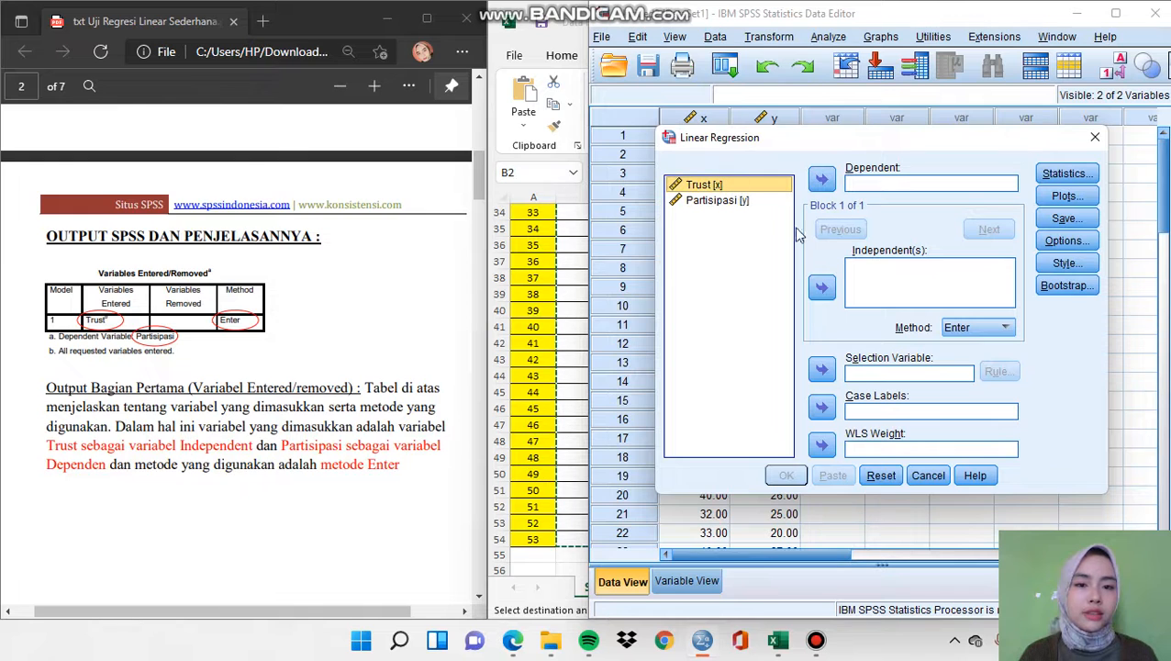
click(822, 289)
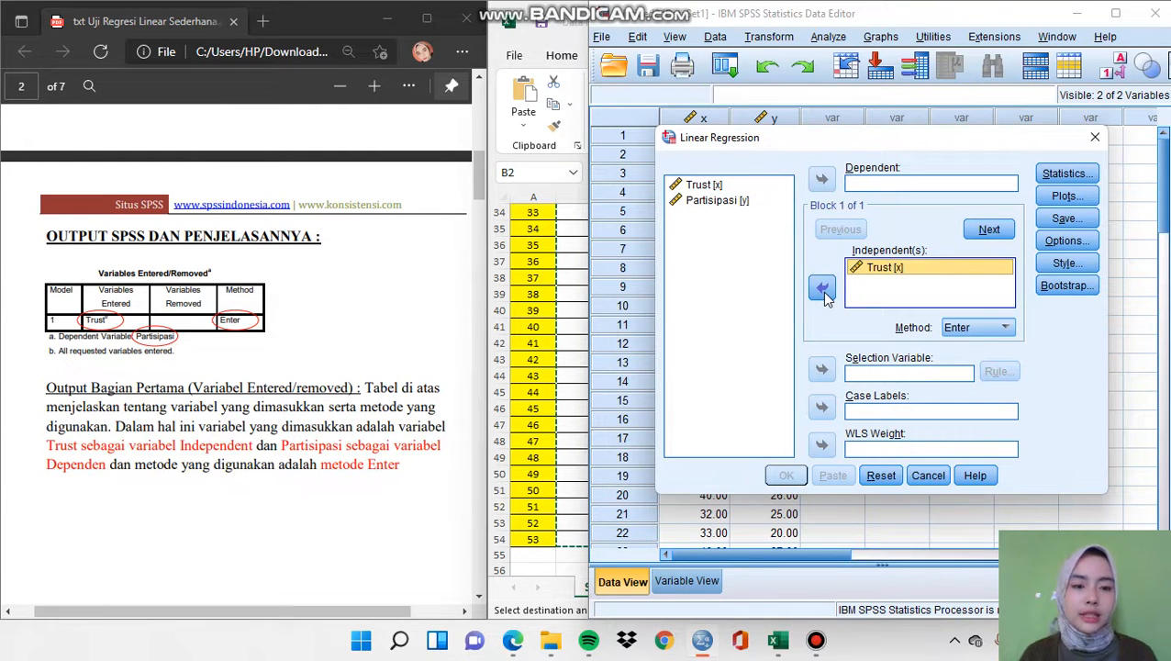
click(750, 201)
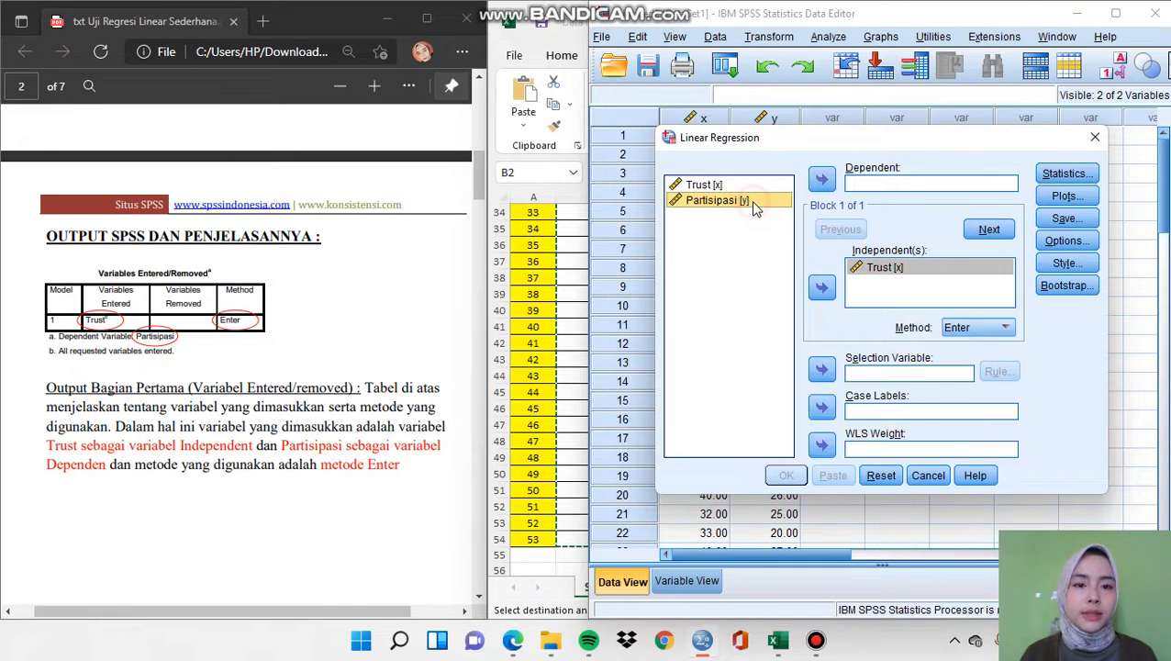
click(823, 181)
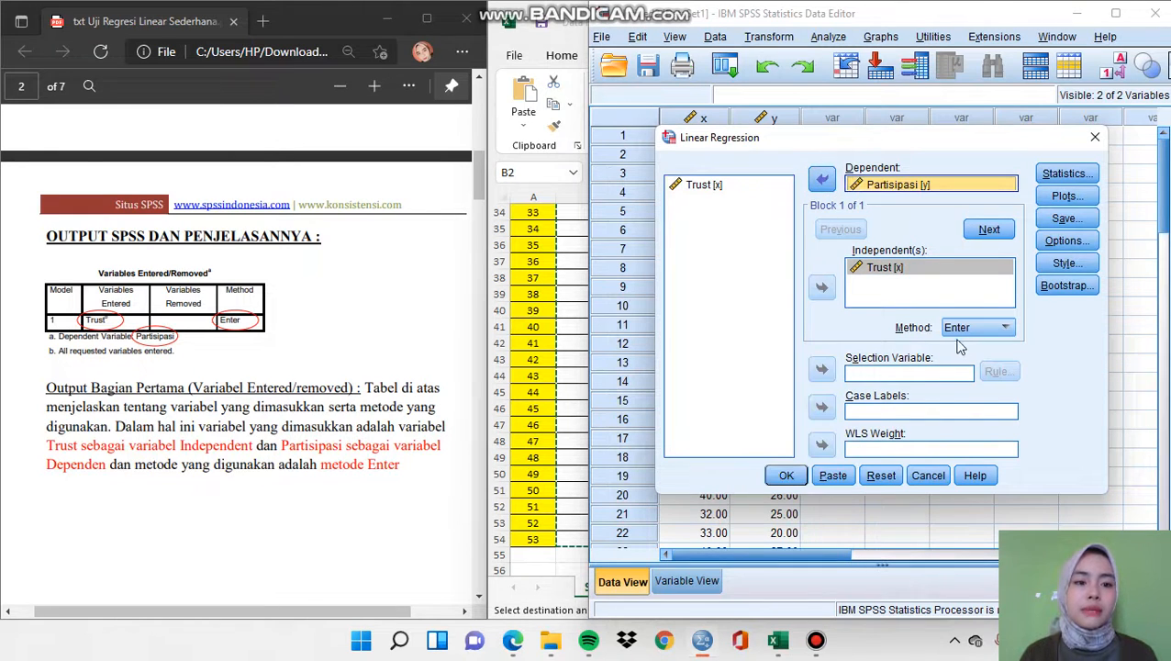
click(786, 476)
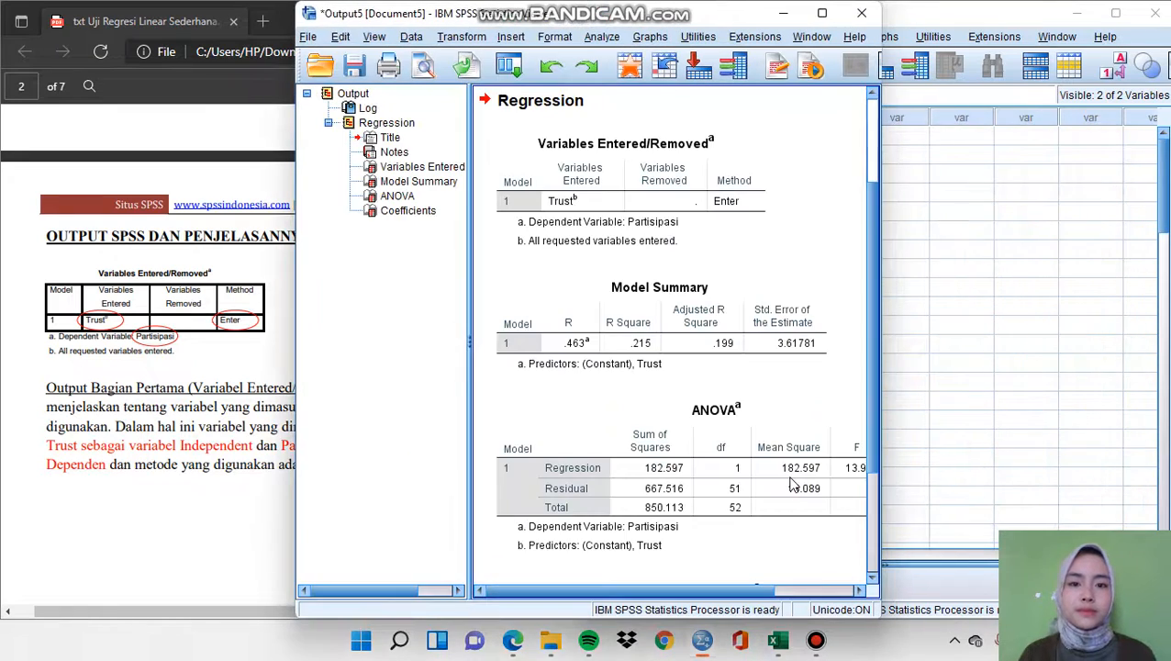
Fit the output window beside the PDF guide and compare the regression tables with the guide's Model Summary explanation
click(822, 14)
double_click(821, 20)
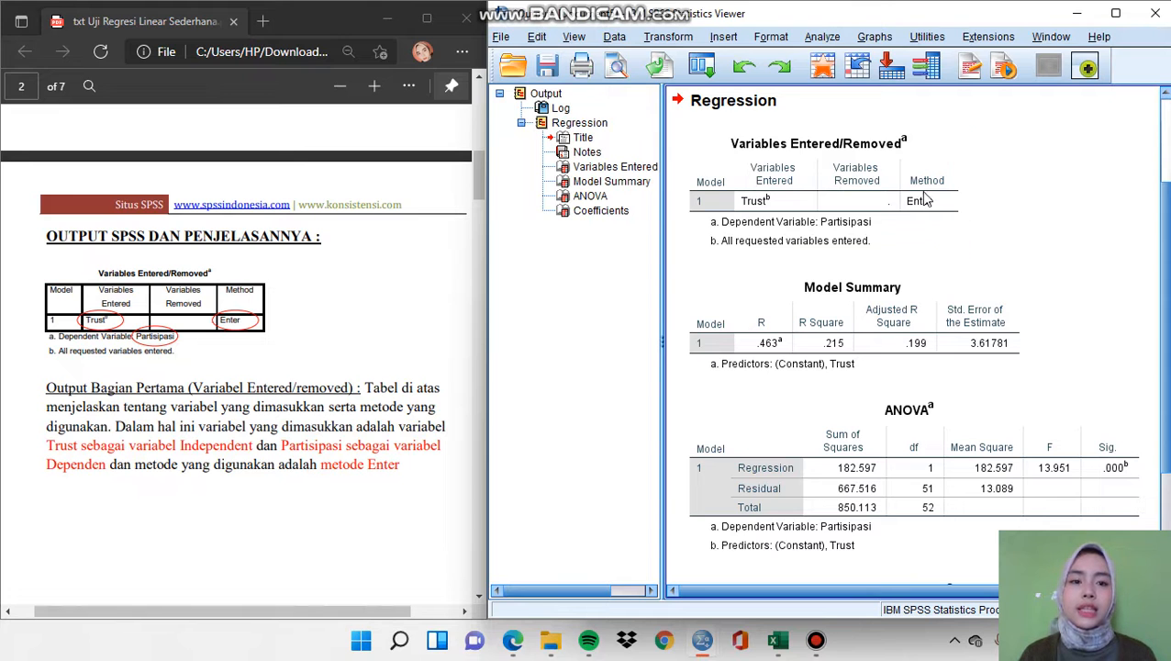
drag(1164, 207, 1165, 312)
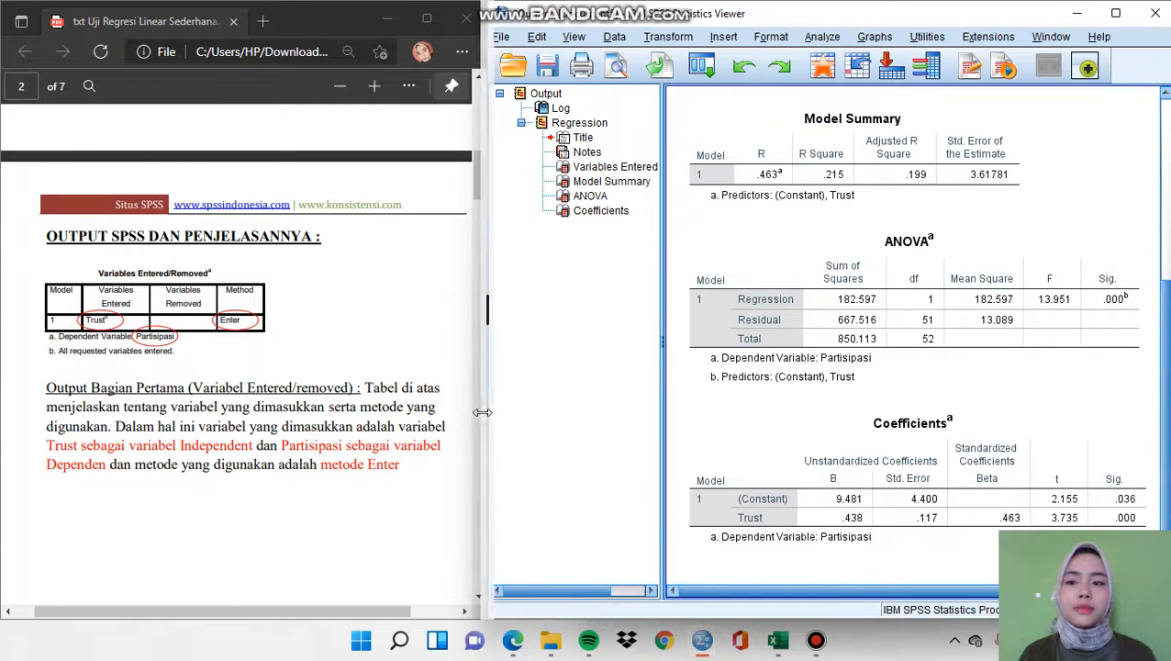
click(336, 495)
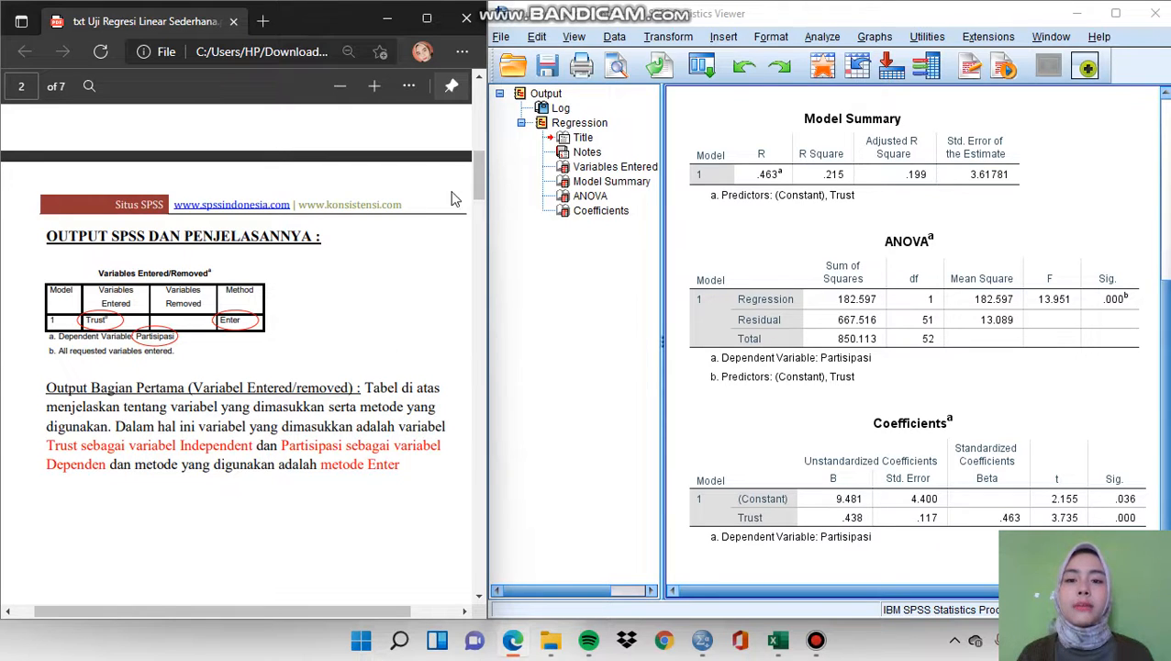
drag(477, 176, 470, 261)
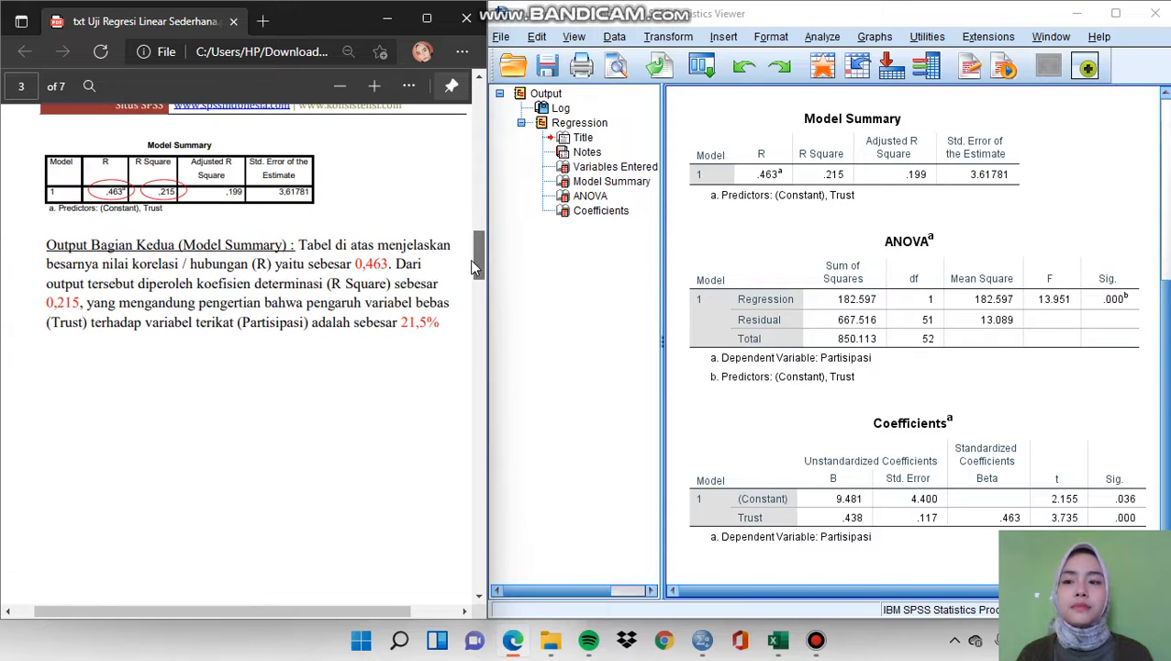